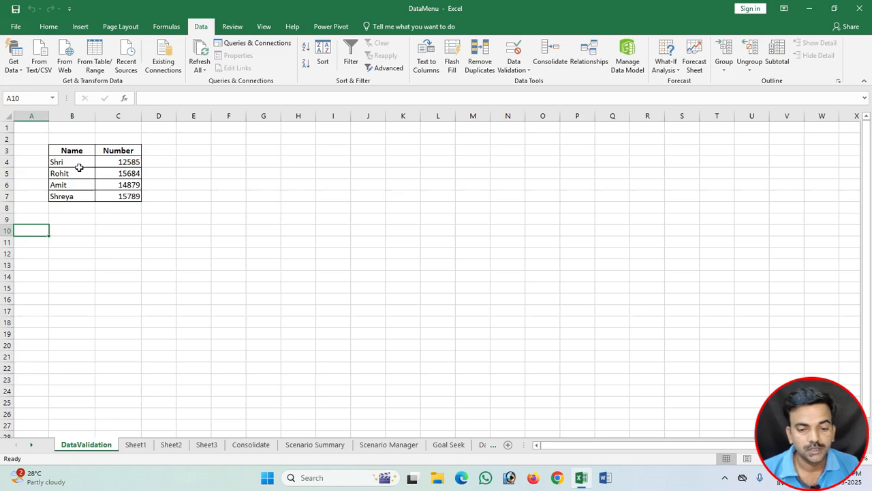
# Step: Restrict the name cells B4:B7 with a data validation rule allowing text length between 4 and 10
pyautogui.moveTo(78, 166); pyautogui.dragTo(79, 196)
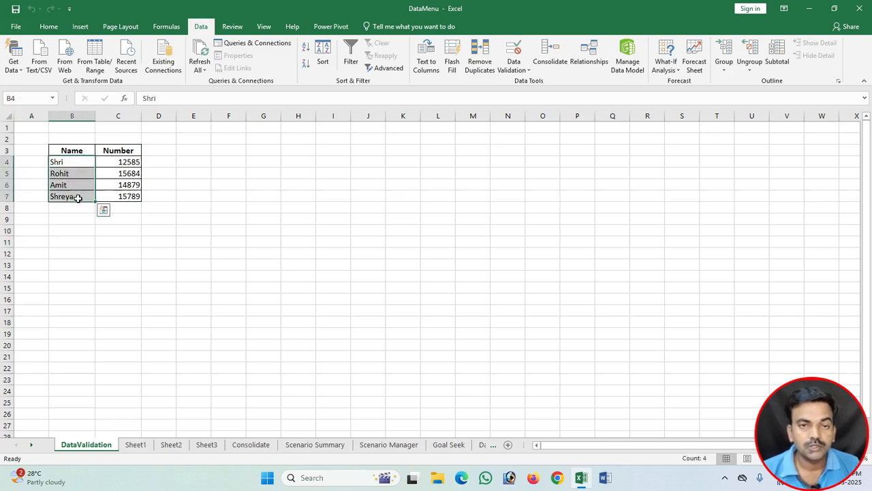
pyautogui.click(520, 71)
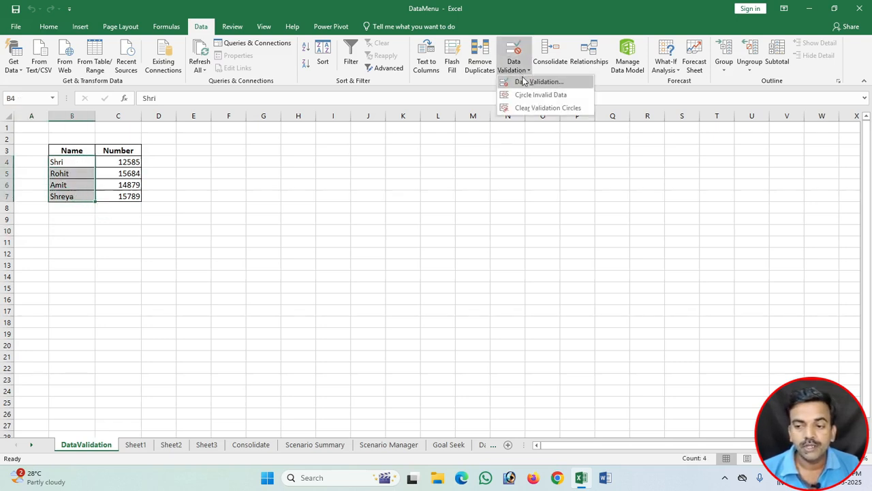
pyautogui.click(525, 81)
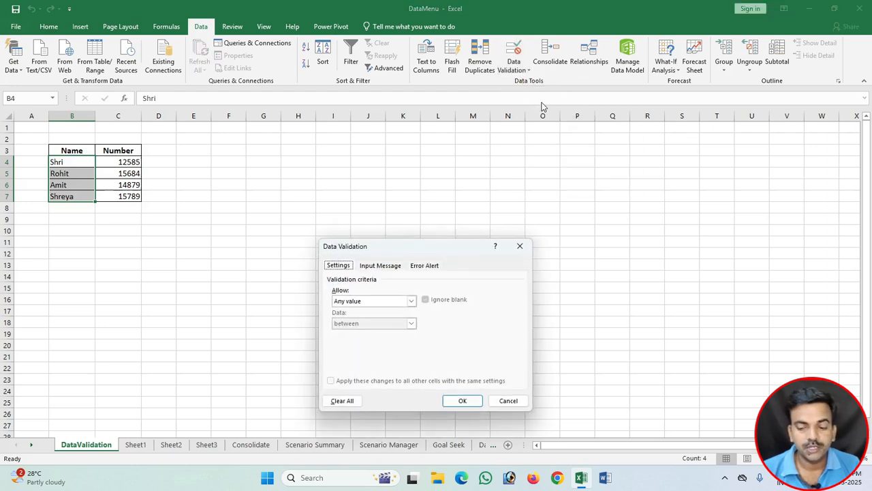
pyautogui.moveTo(403, 247); pyautogui.dragTo(324, 123)
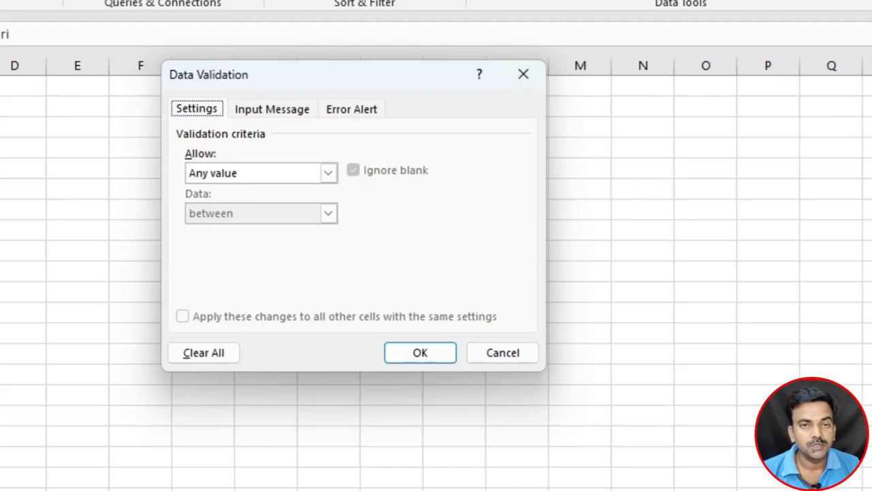
pyautogui.click(224, 173)
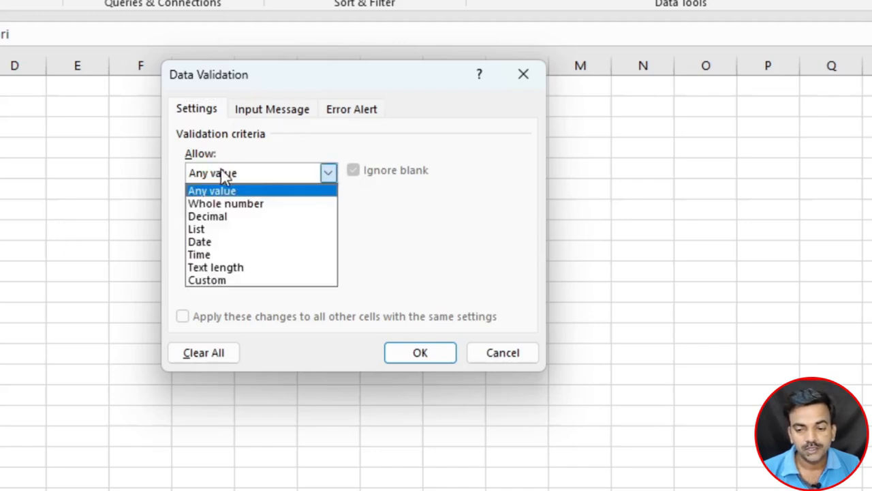
pyautogui.click(227, 267)
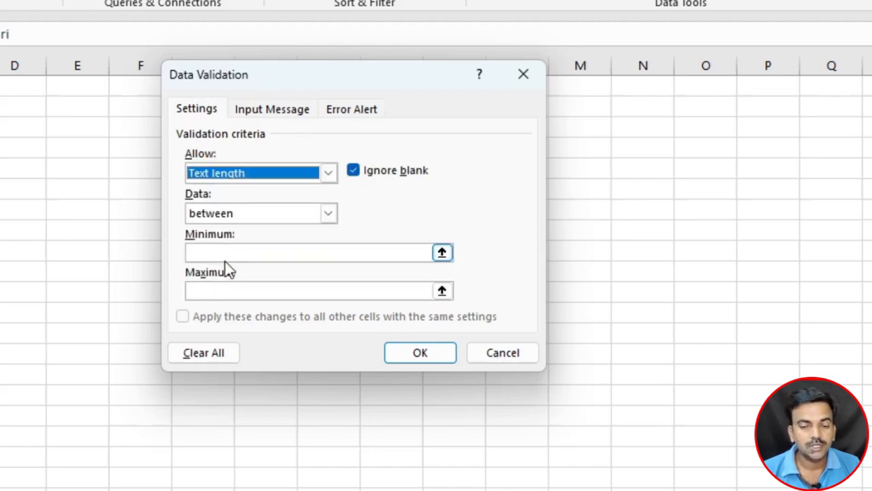
pyautogui.click(222, 214)
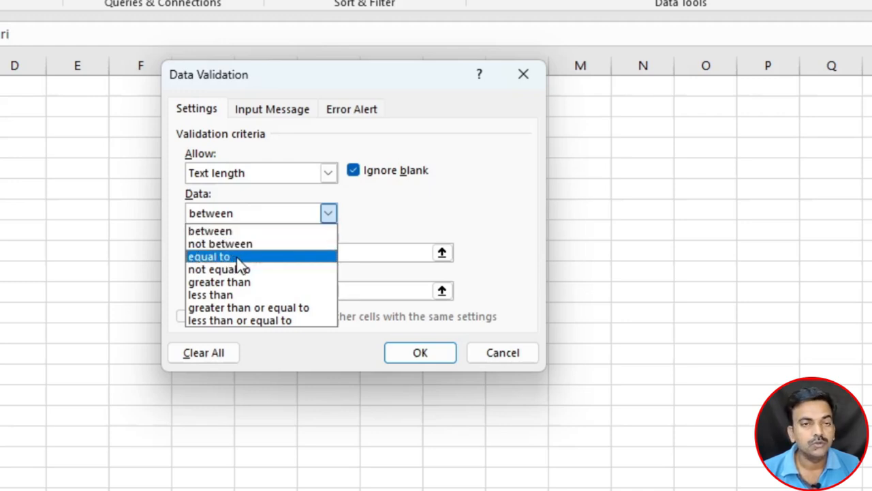
pyautogui.click(227, 232)
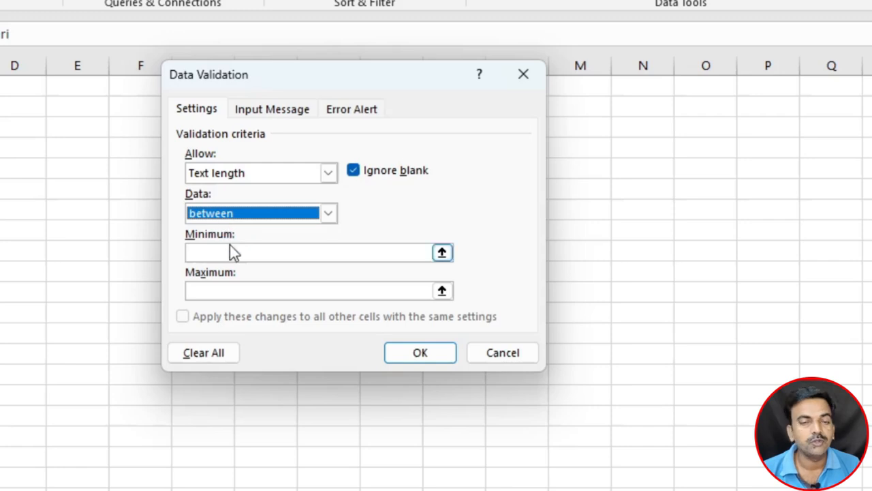
pyautogui.click(238, 252)
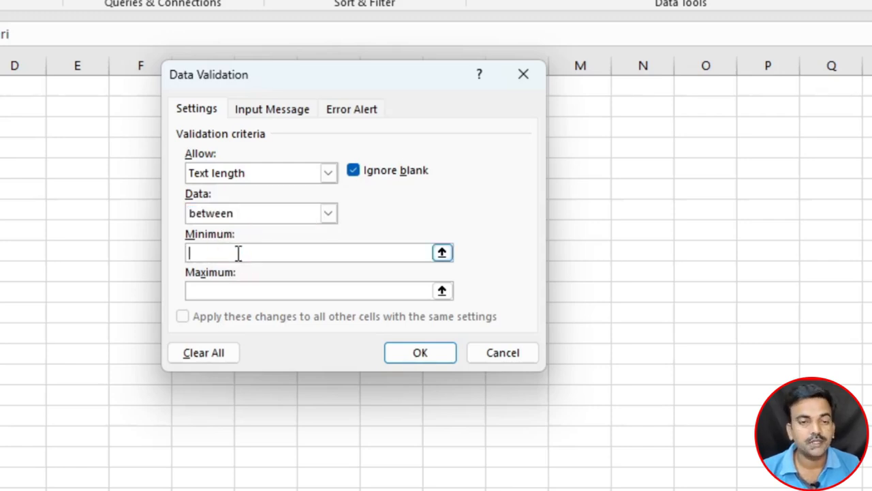
pyautogui.write('4')
pyautogui.press('Tab')
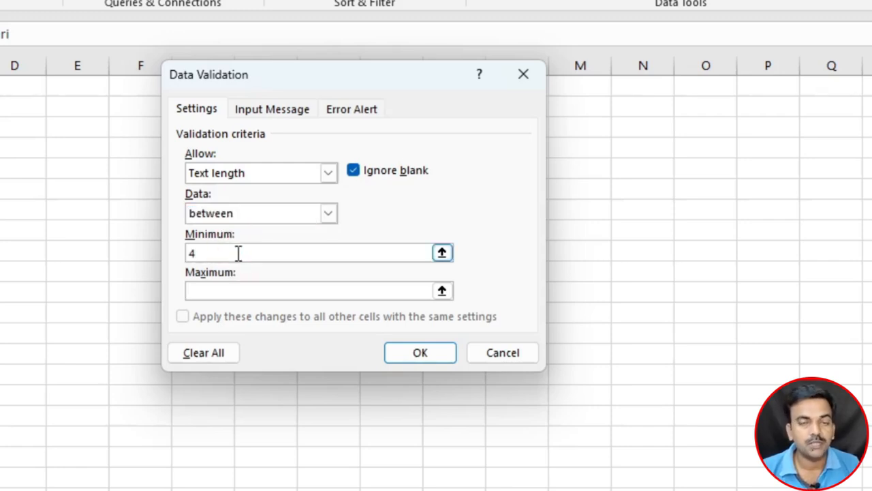
pyautogui.write('10')
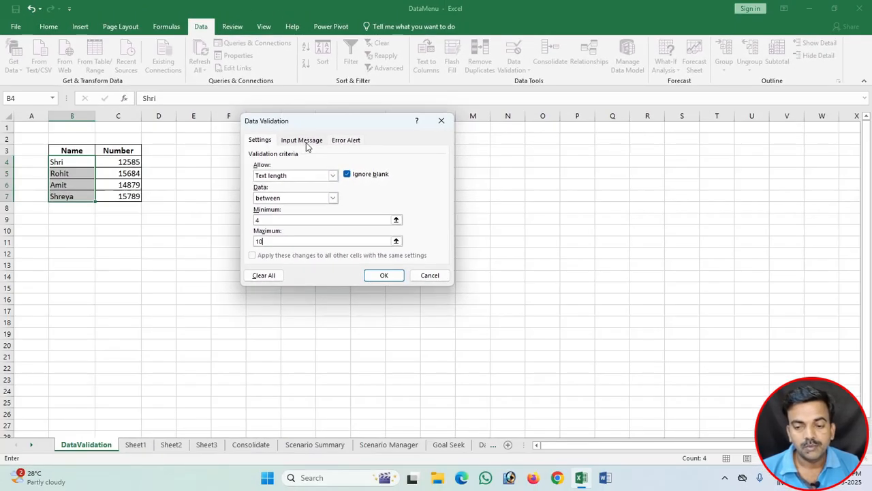
# Step: Give the validated cells an input message titled "Name" reading "Type only alphabets" and apply the validation
pyautogui.click(294, 130)
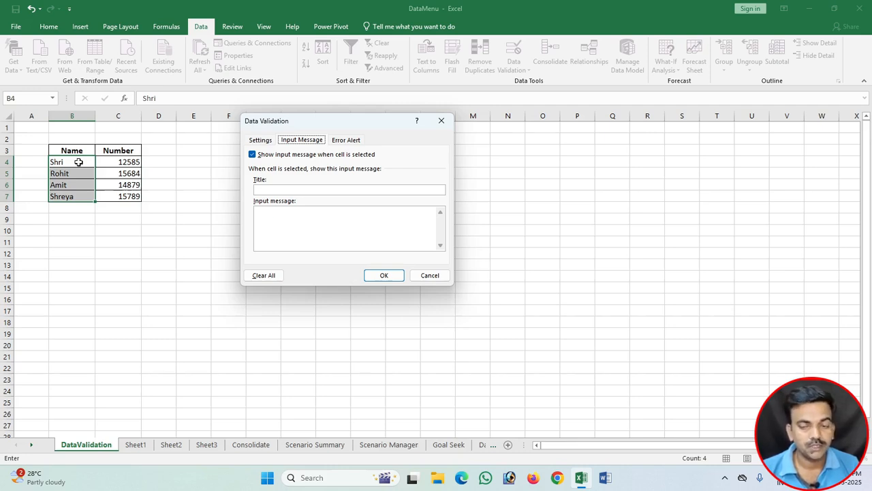
pyautogui.click(295, 190)
pyautogui.write('Name')
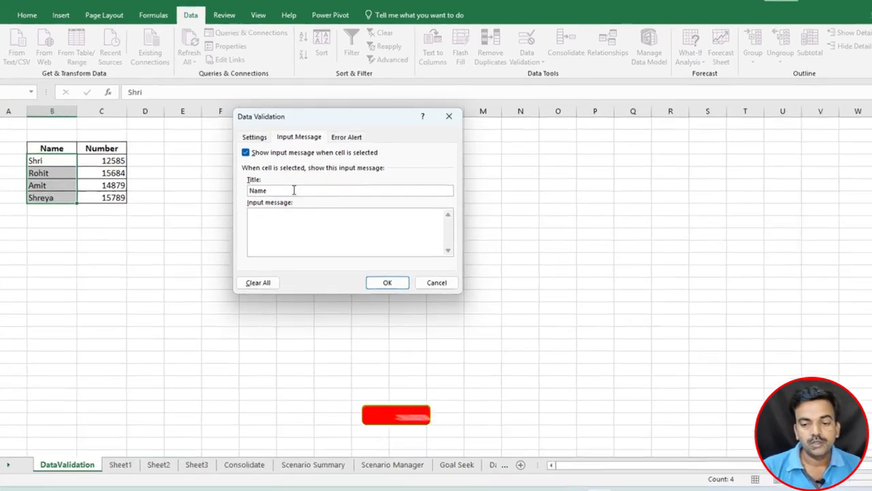
pyautogui.press('Tab')
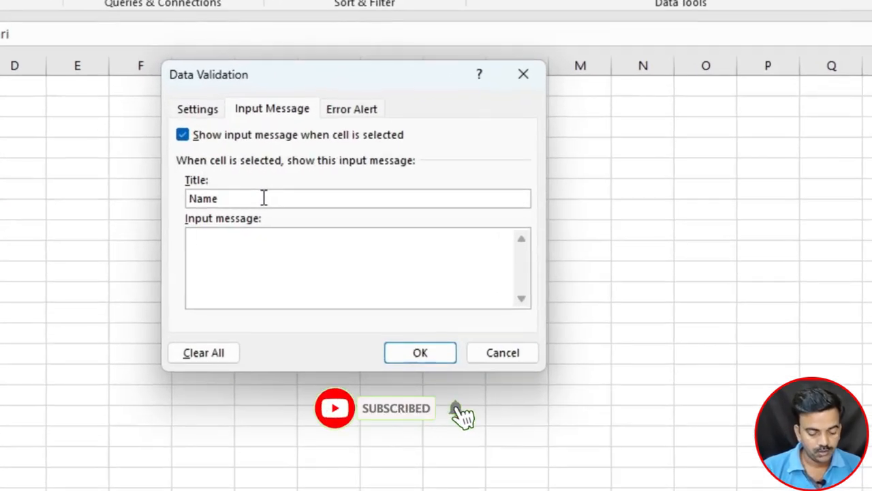
pyautogui.write('Type o')
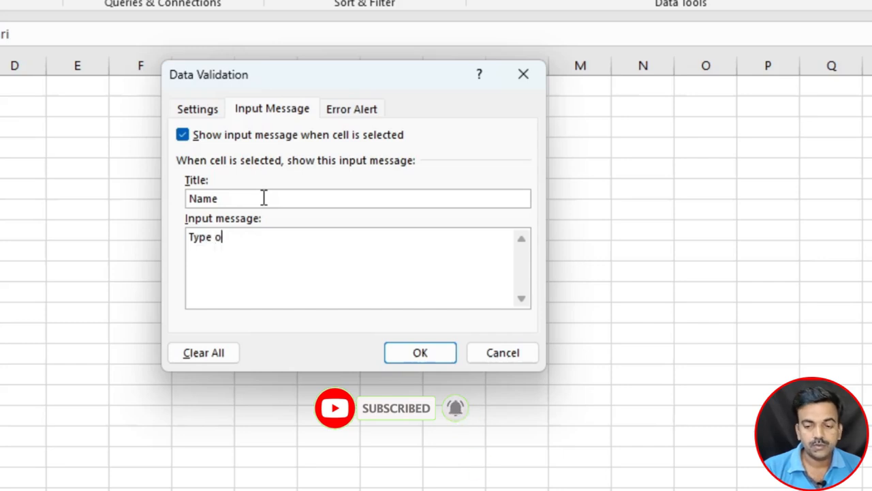
pyautogui.write('nly ap')
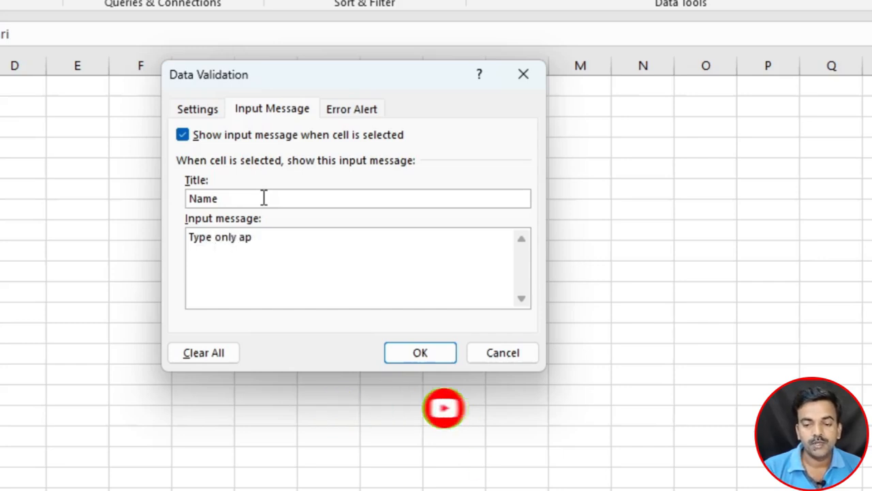
pyautogui.press('BackSpace')
pyautogui.write('lphab')
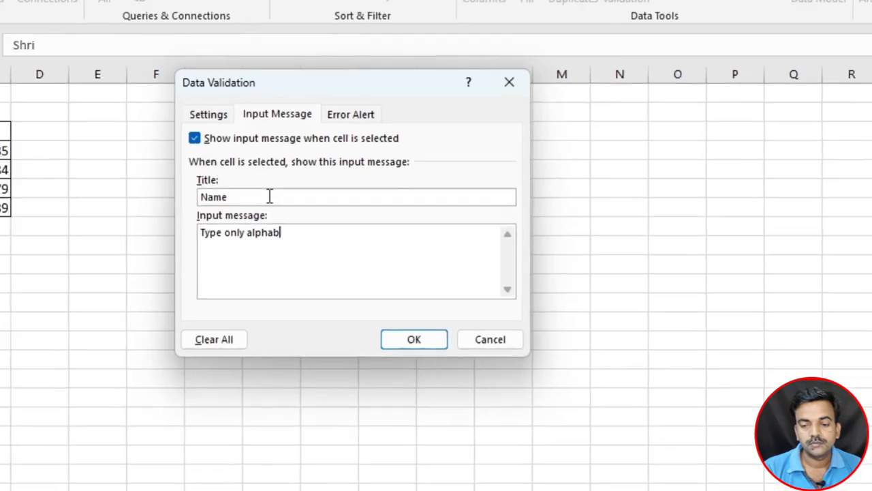
pyautogui.write('ets')
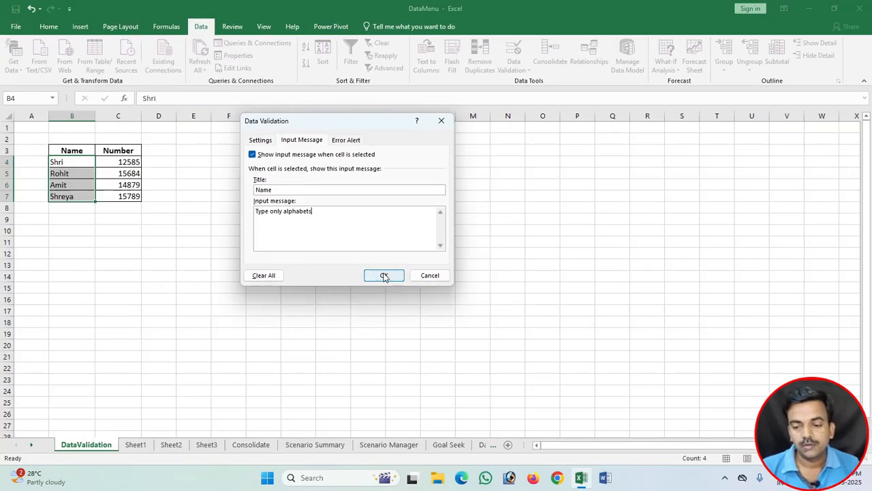
pyautogui.click(384, 276)
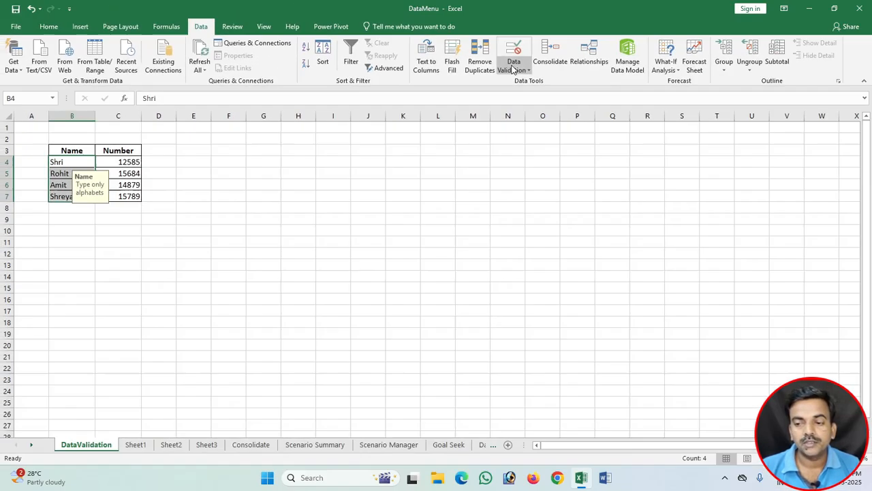
# Step: Reopen the data validation of cells B4:B7 and title its Stop-style error alert "Name error"
pyautogui.click(512, 70)
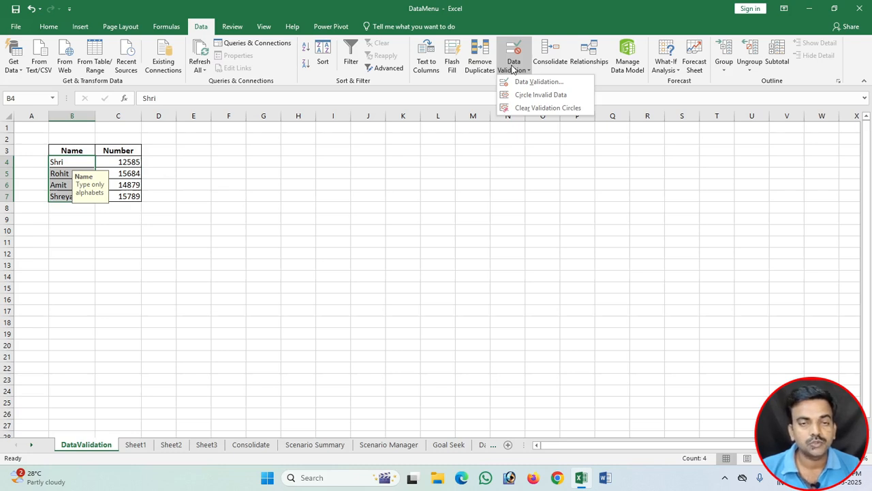
pyautogui.click(531, 82)
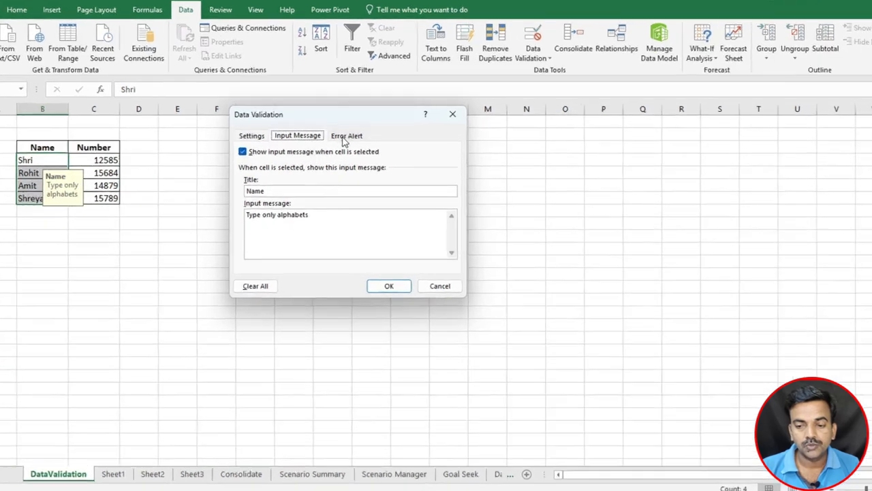
pyautogui.click(344, 140)
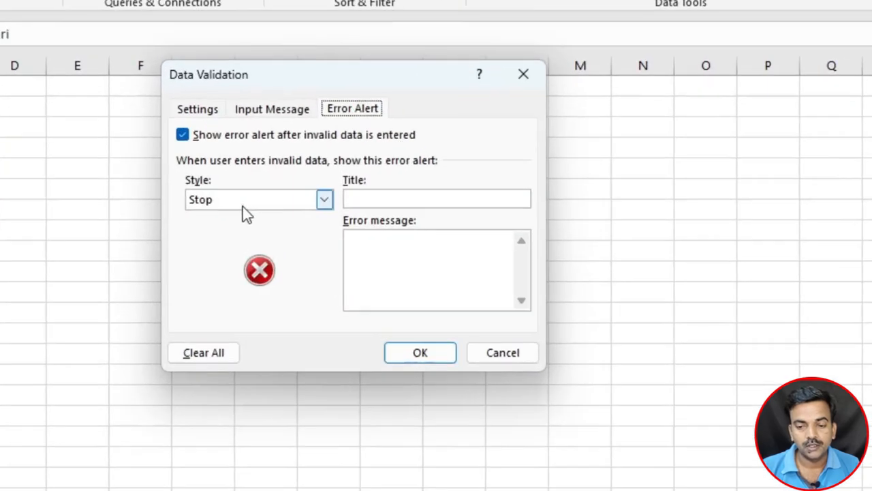
pyautogui.click(358, 198)
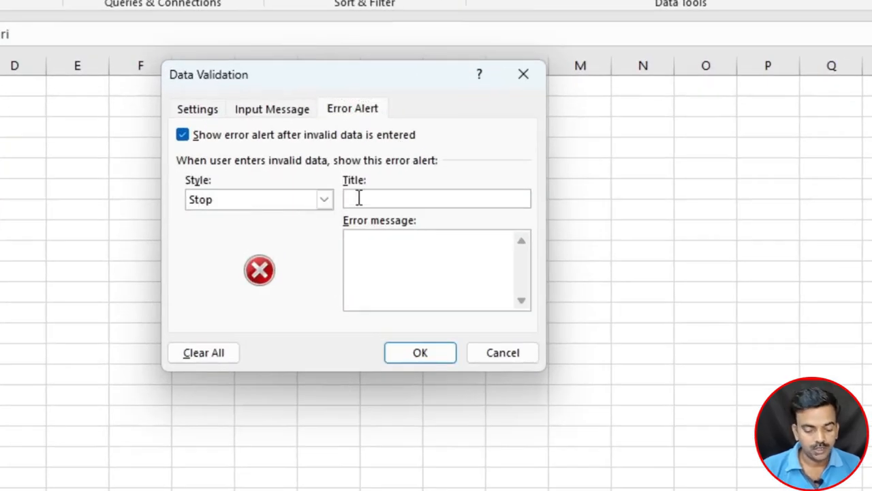
pyautogui.write('Name error')
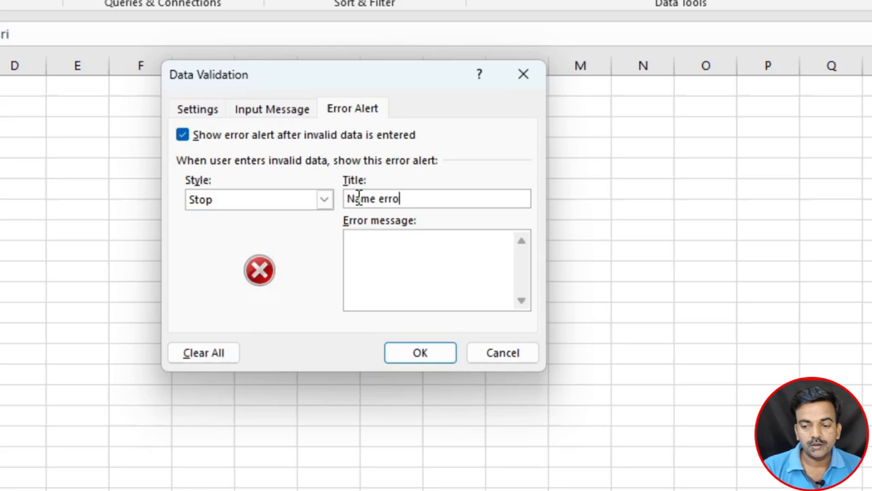
pyautogui.press('Tab')
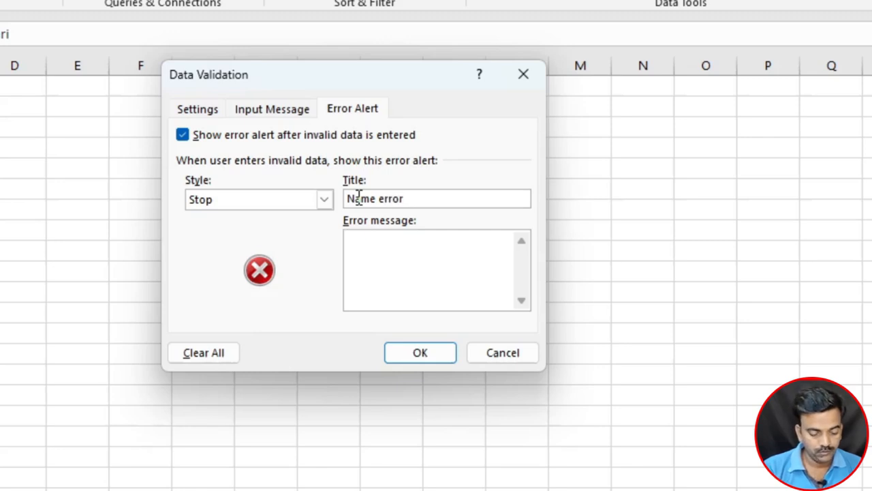
# Step: Enter the error message "Type between 4 to 10 charecter" and apply the error alert to the name cells
pyautogui.write('T')
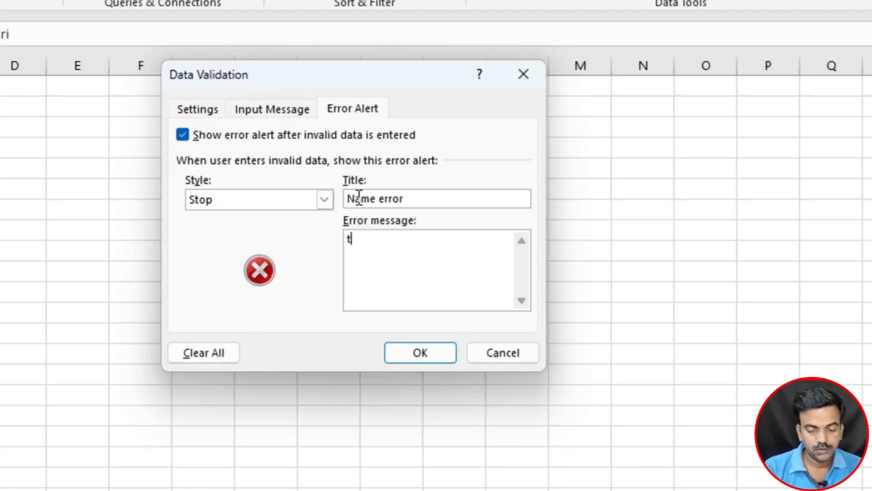
pyautogui.press('BackSpace')
pyautogui.write('Typ')
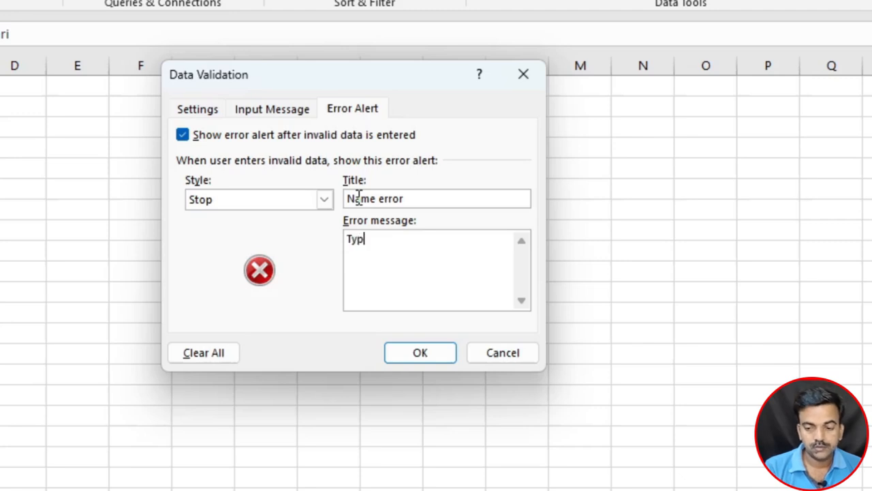
pyautogui.write('e between ')
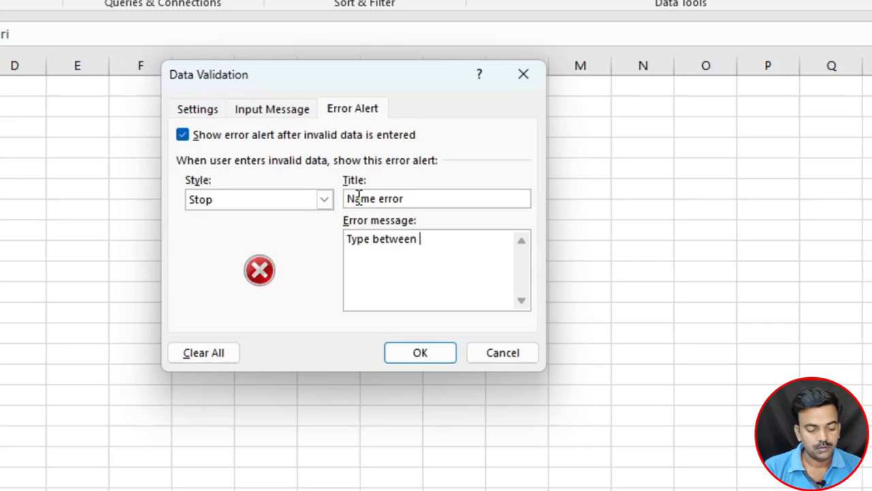
pyautogui.write('4 to 10 ')
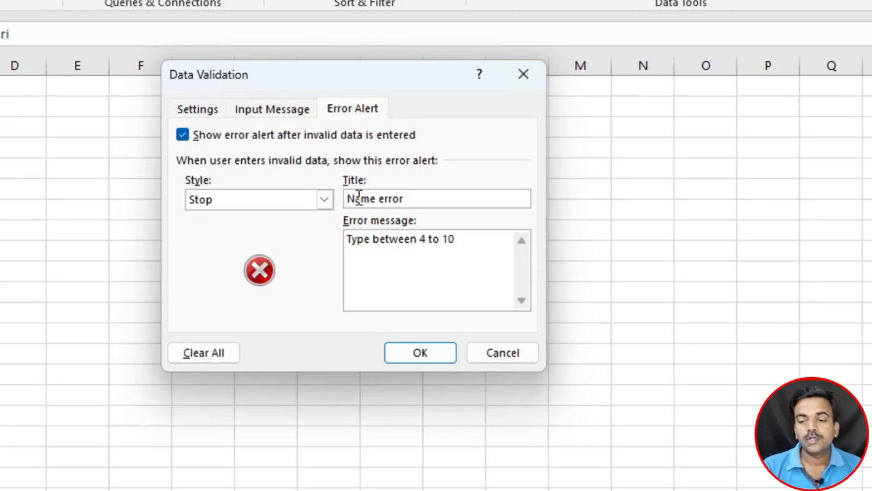
pyautogui.write('charecte')
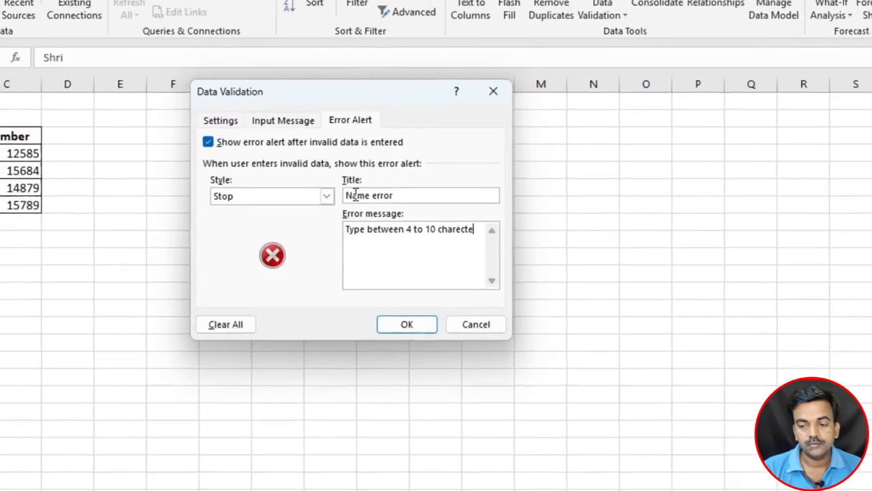
pyautogui.write('rs')
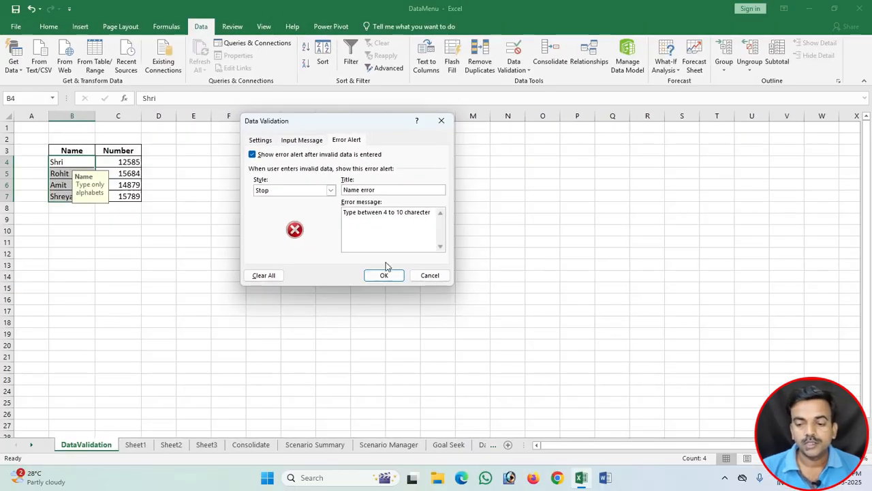
pyautogui.click(406, 323)
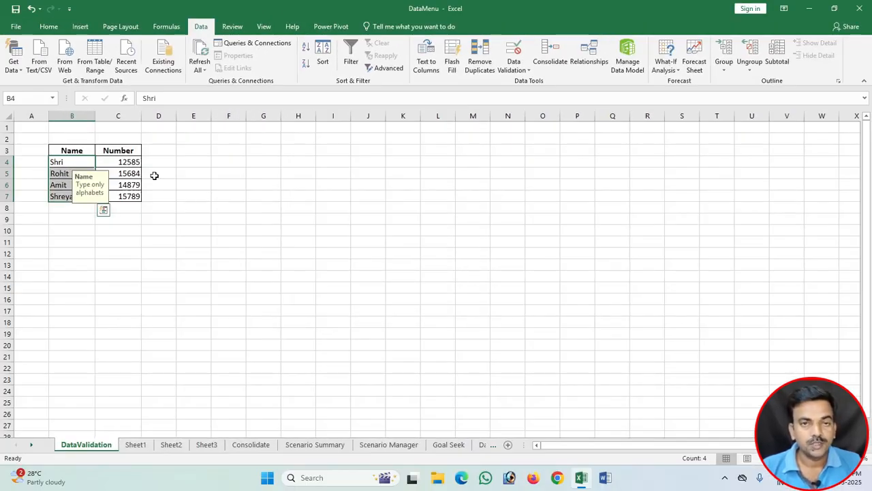
# Step: Test the validation in cell B4 by entering a three-letter name, retry at the error alert and re-enter the original name
pyautogui.click(62, 164)
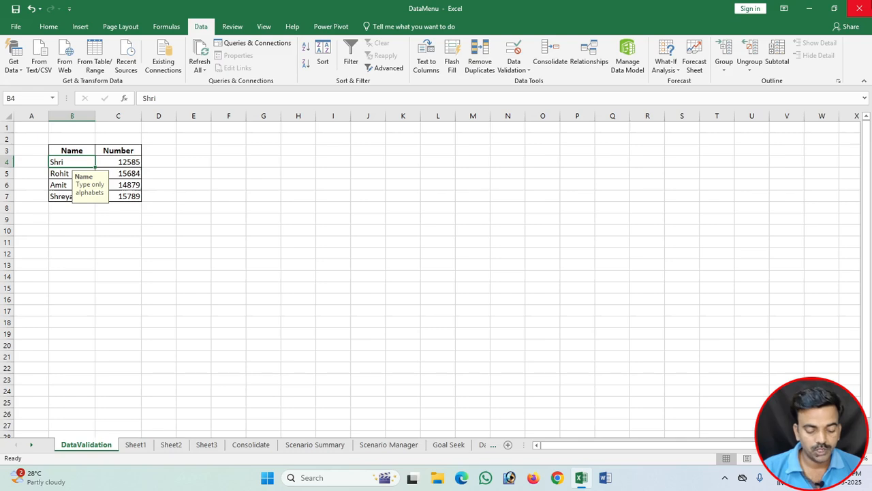
pyautogui.write('Ram')
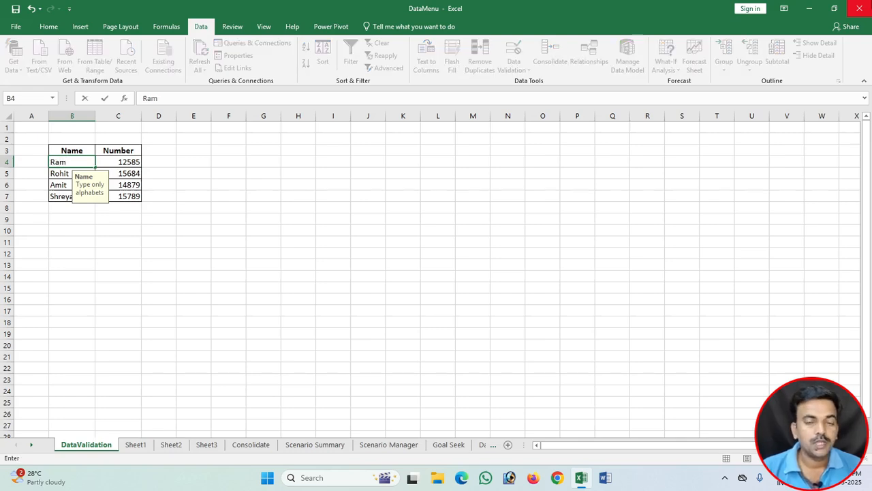
pyautogui.press('Return')
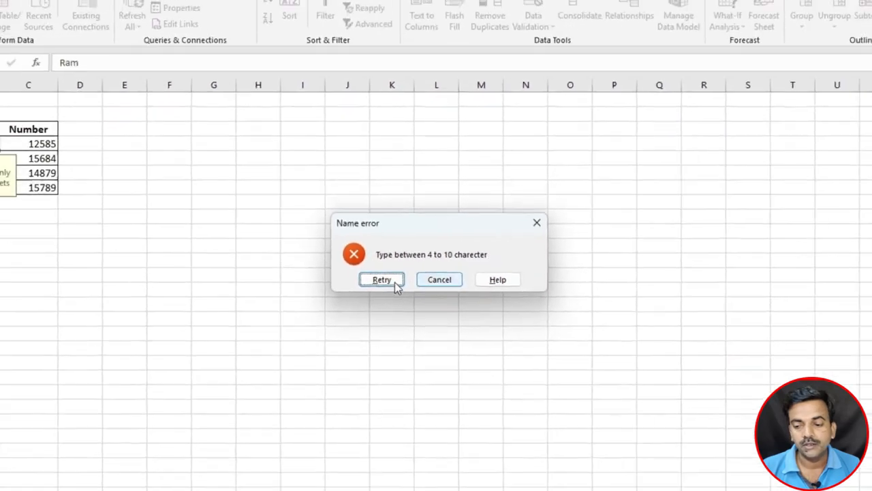
pyautogui.click(357, 301)
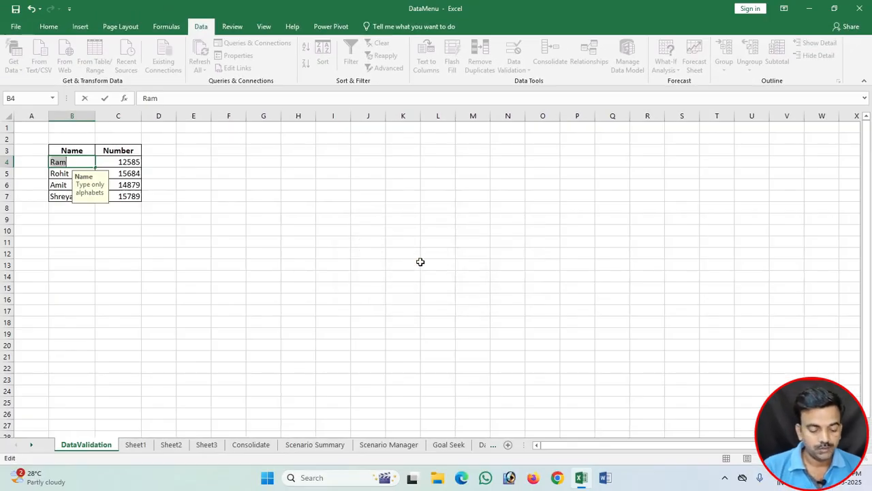
pyautogui.write('Shri')
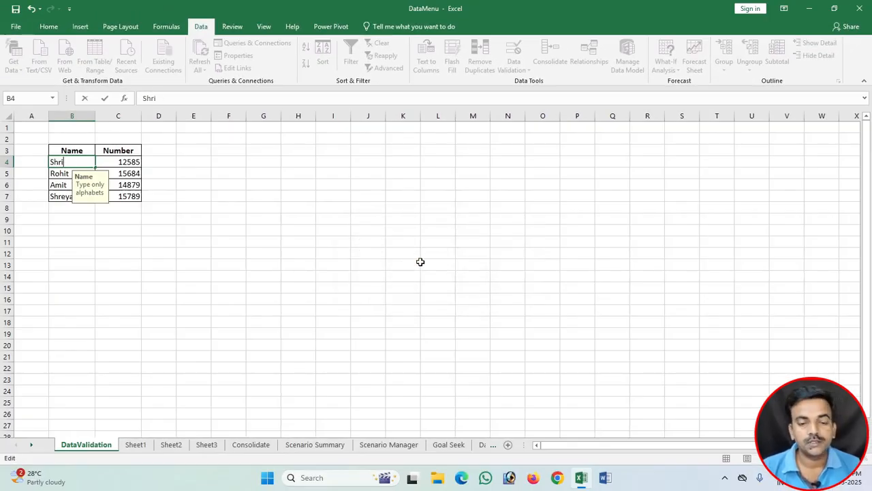
pyautogui.press('Return')
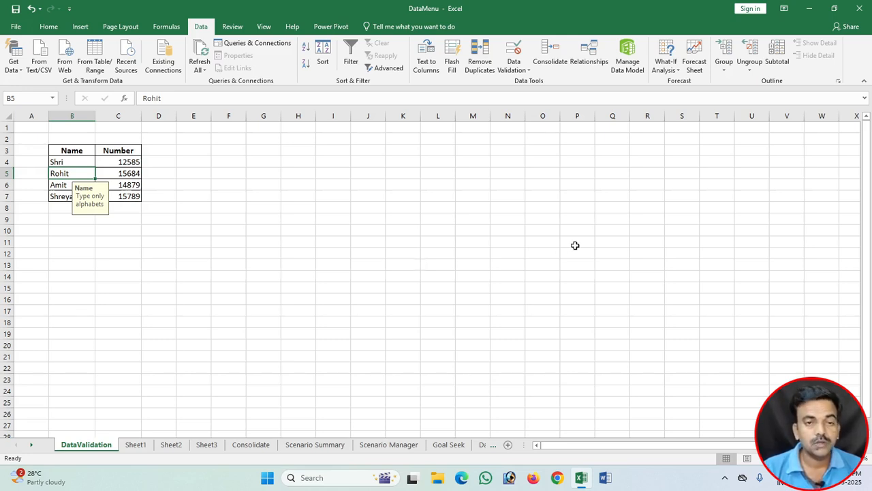
# Step: Try entering "Sambhajinagar" in cell B5 to test the maximum text length, and cancel the entry at the error alert
pyautogui.write('S')
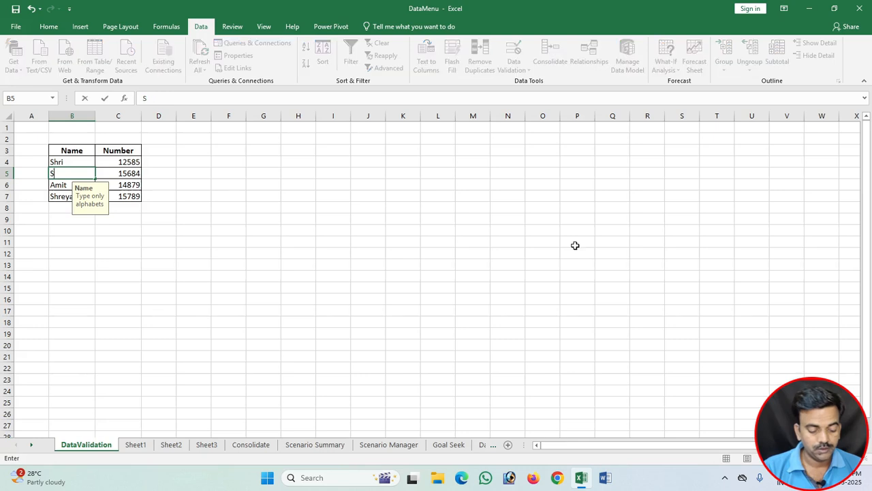
pyautogui.write('a')
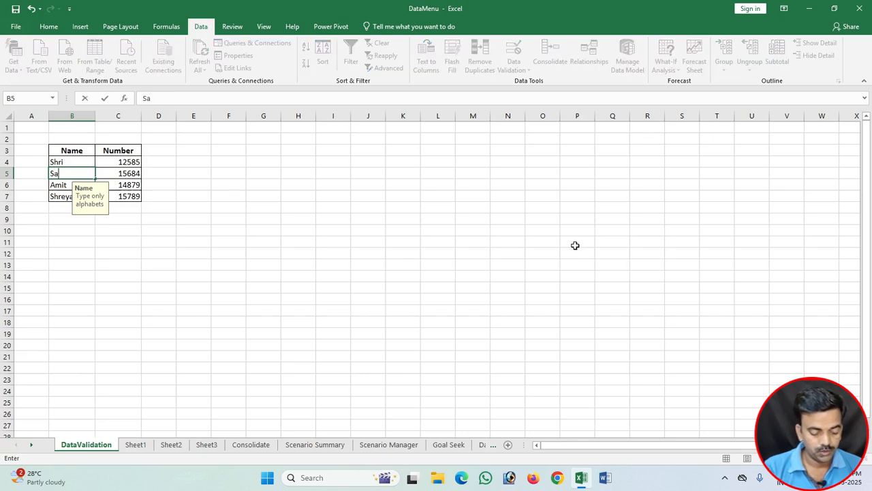
pyautogui.write('mbhajinagar')
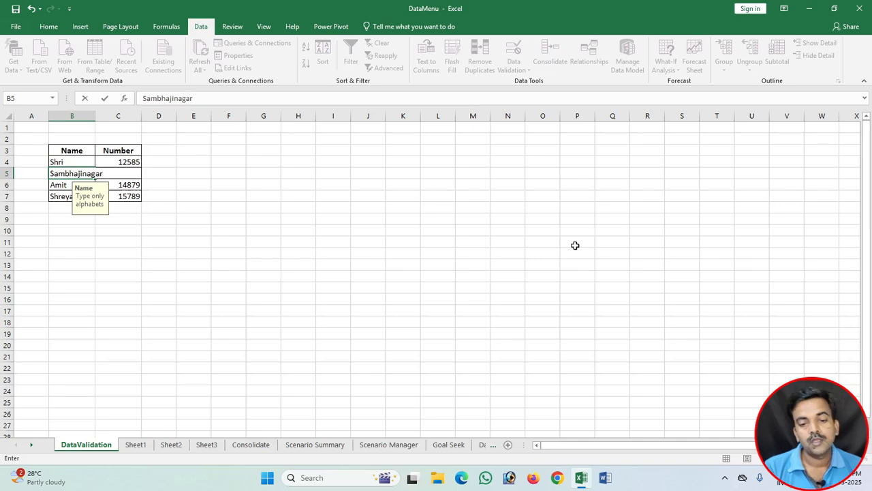
pyautogui.press('Return')
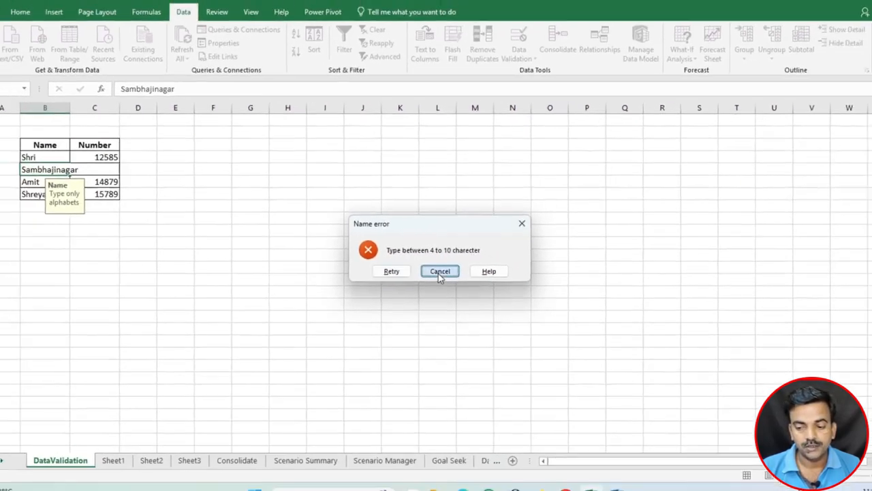
pyautogui.click(437, 304)
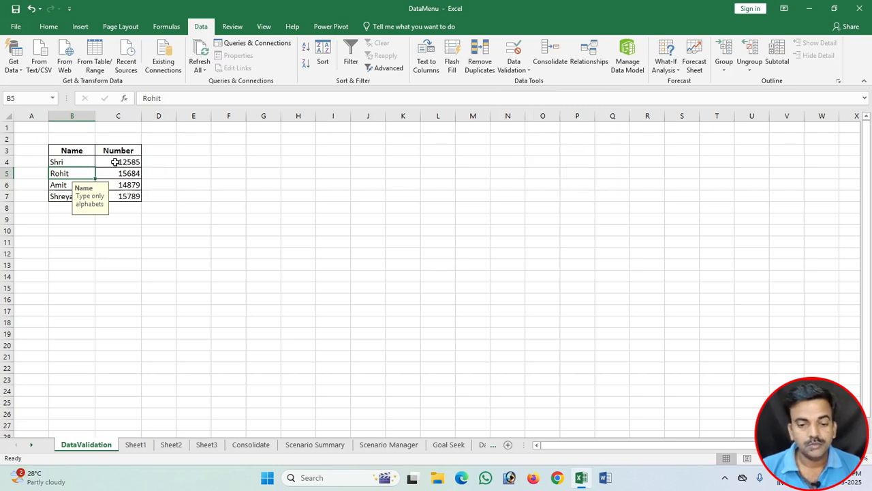
# Step: Start a data validation rule for the number cells C4:C7 that allows only whole numbers
pyautogui.moveTo(117, 162); pyautogui.dragTo(126, 195)
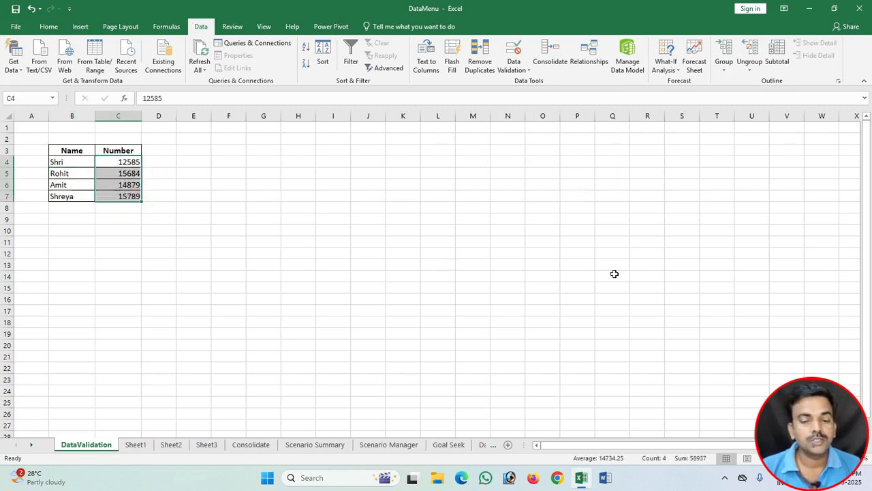
pyautogui.click(524, 71)
pyautogui.click(541, 83)
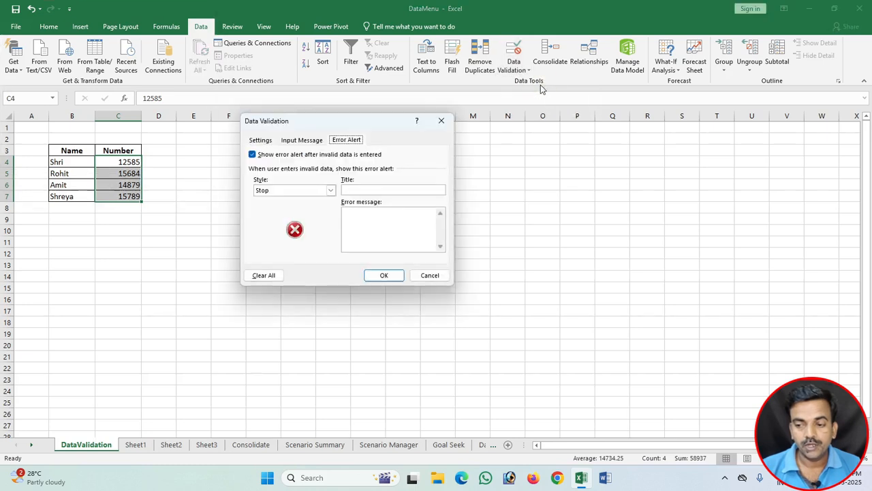
pyautogui.click(259, 141)
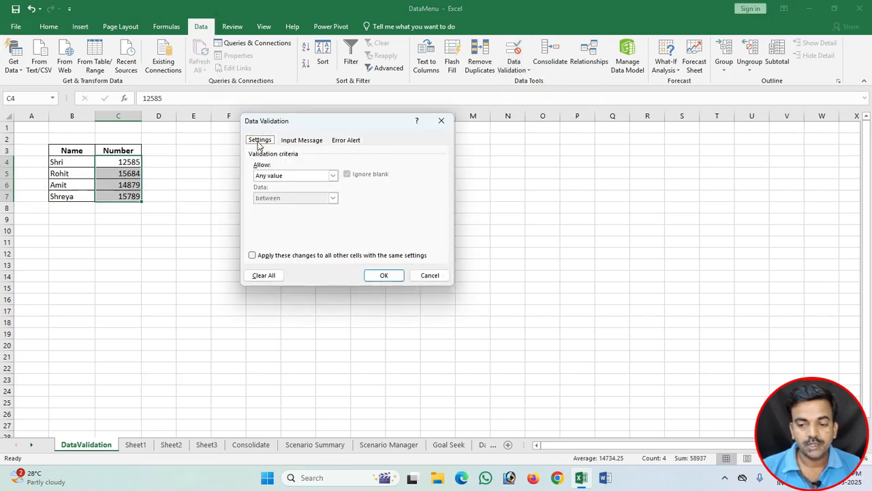
pyautogui.click(278, 176)
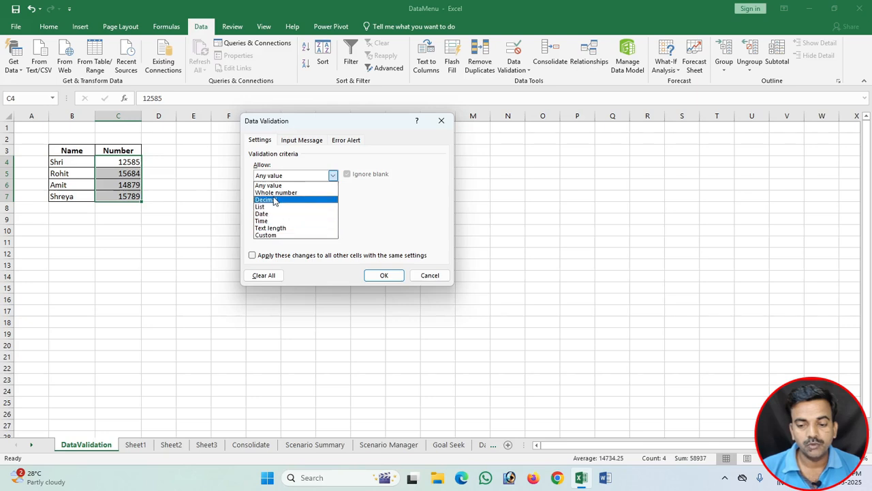
pyautogui.click(271, 193)
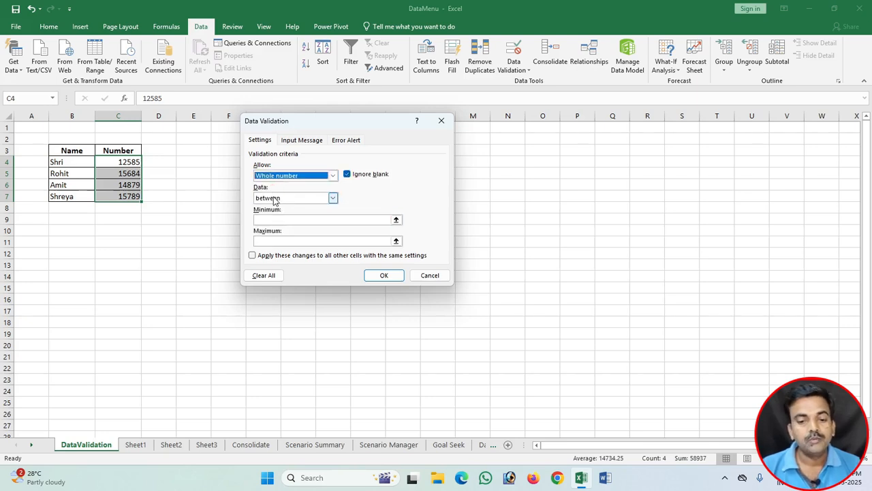
# Step: Set the whole number rule's comparison to "equal to" with a value of 5
pyautogui.click(281, 219)
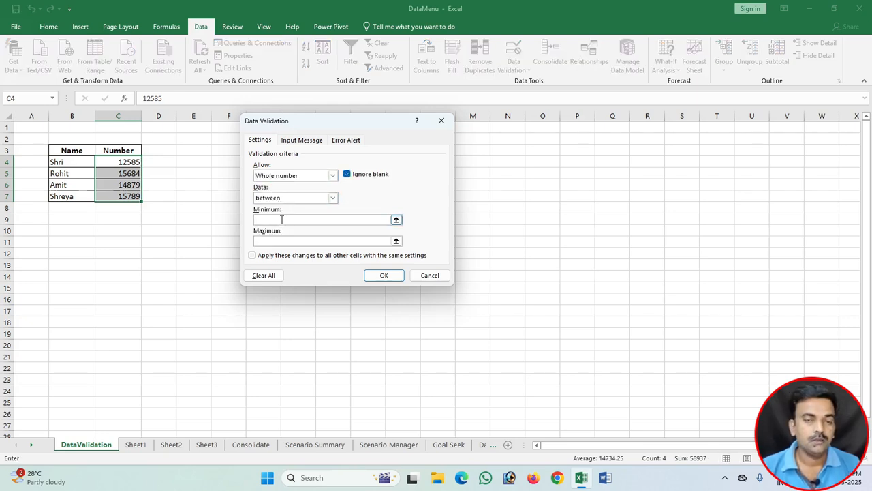
pyautogui.write('5')
pyautogui.write('6')
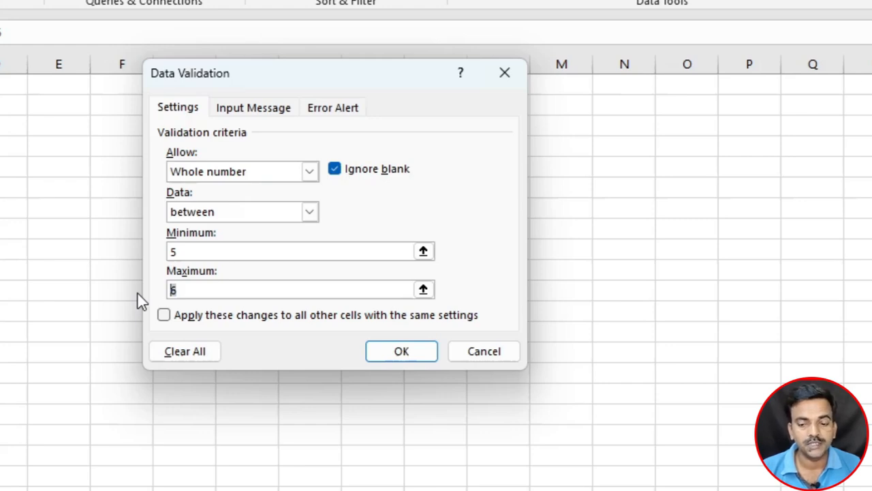
pyautogui.write('5')
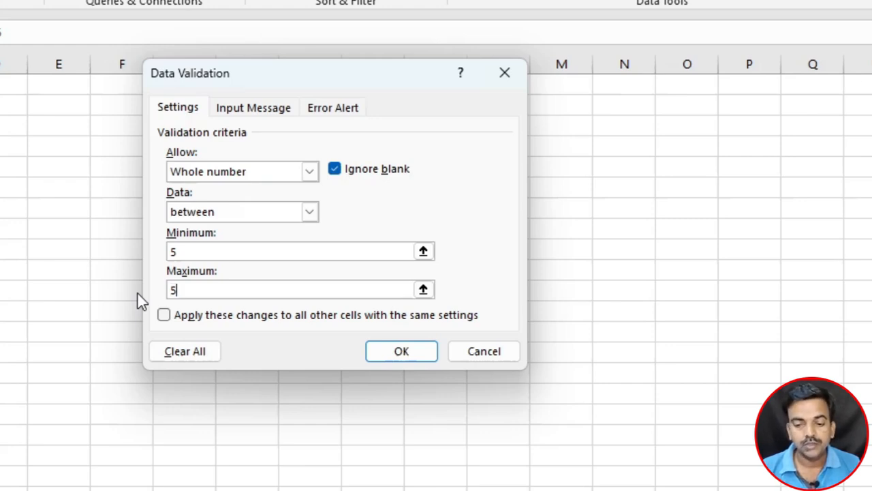
pyautogui.click(201, 214)
pyautogui.click(203, 255)
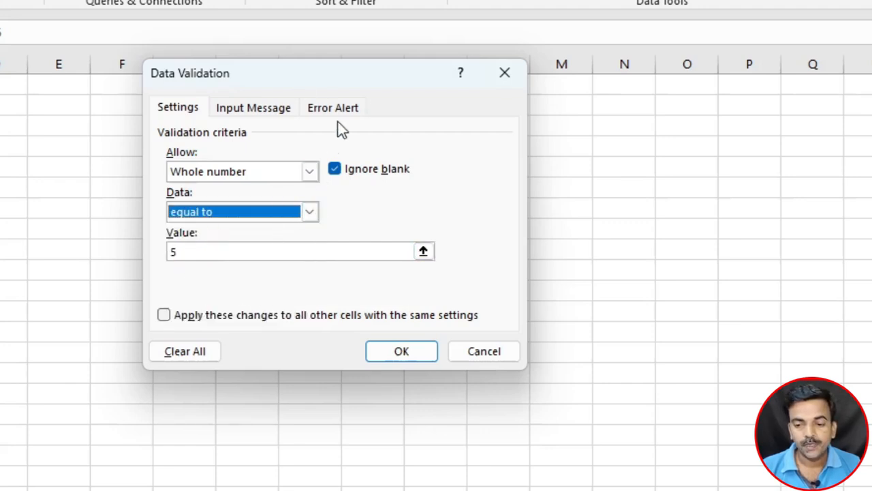
# Step: Title the input message for the number cells "ID"
pyautogui.click(257, 109)
pyautogui.click(224, 197)
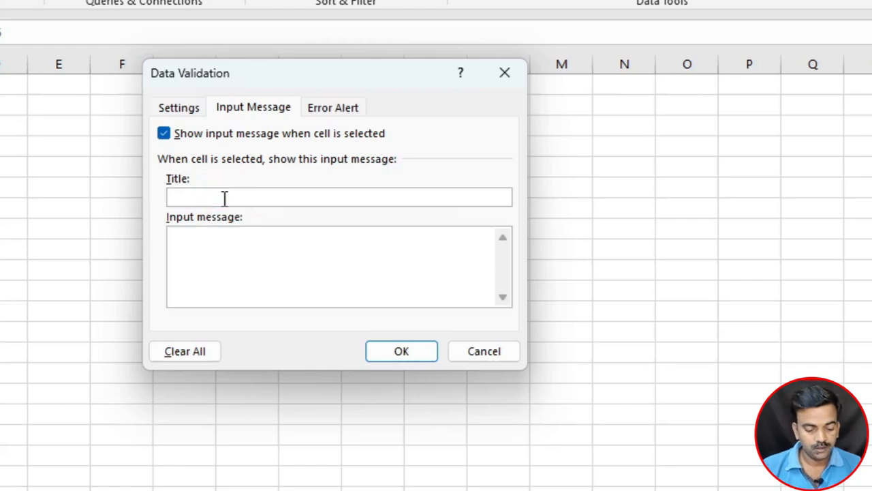
pyautogui.write('Number')
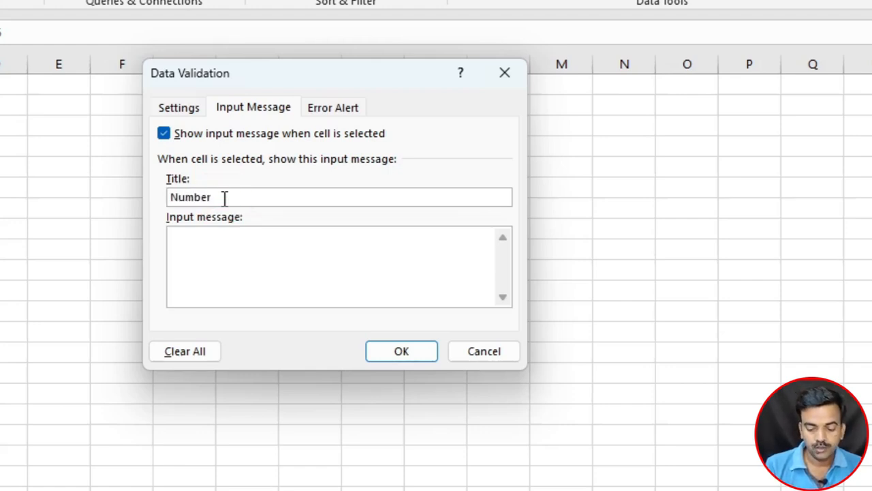
pyautogui.doubleClick(224, 197)
pyautogui.write('ID')
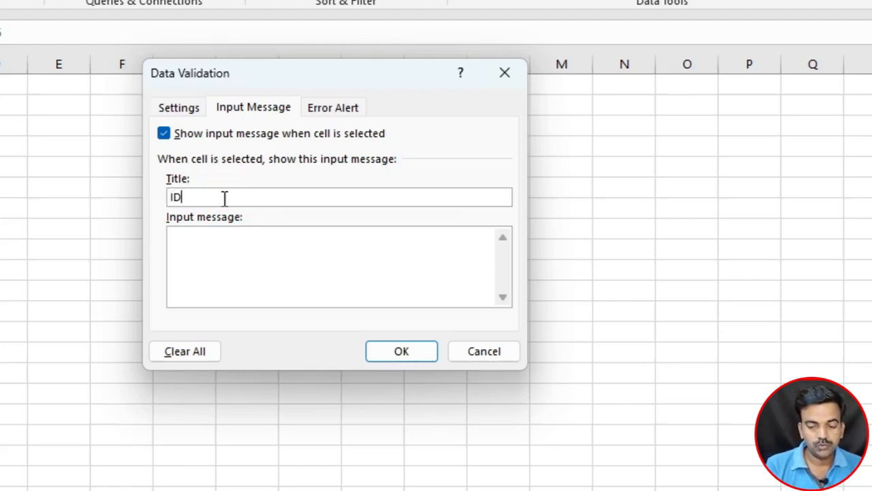
# Step: Enter "Type only numbers" as the input message text for the number cells
pyautogui.press('Tab')
pyautogui.write('ty')
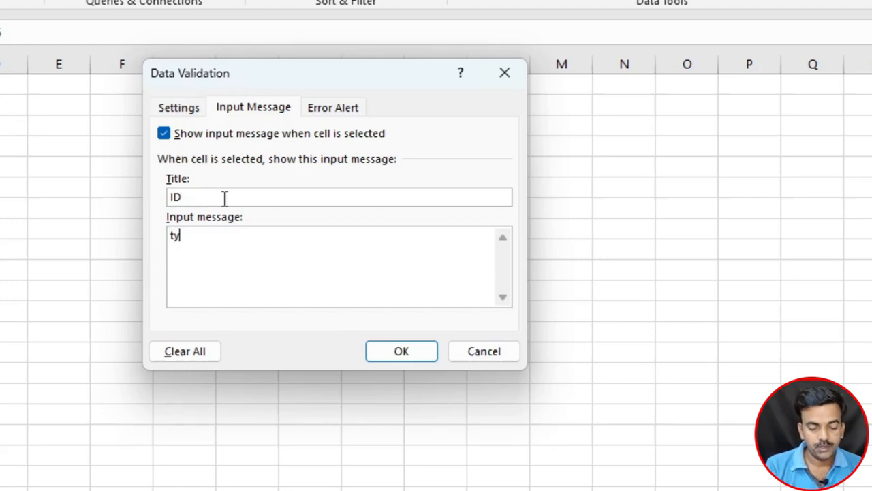
pyautogui.write('pe only ')
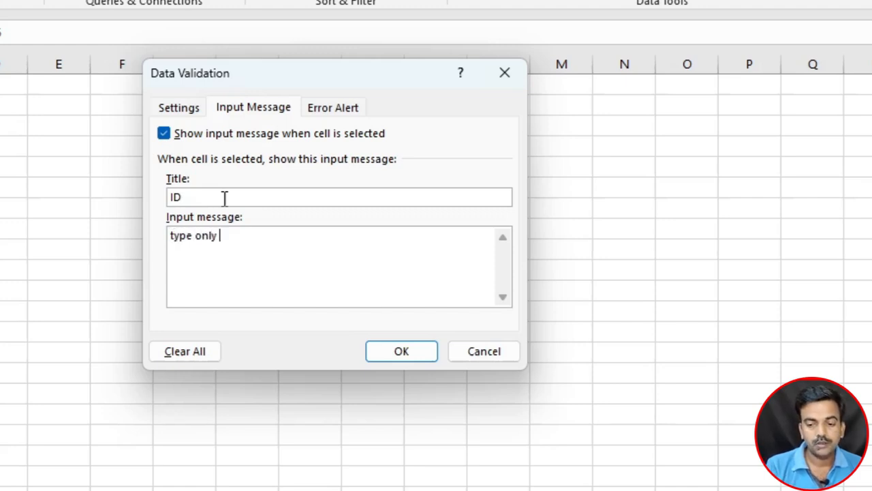
pyautogui.write('numbers')
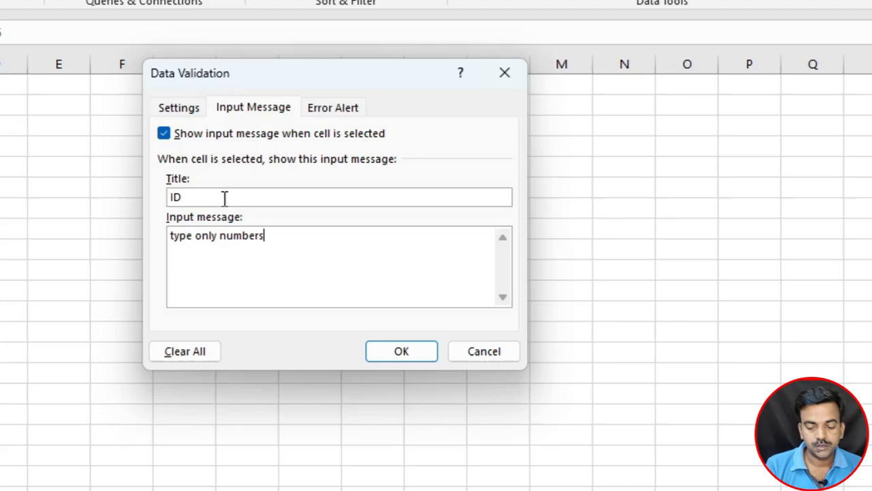
pyautogui.press('Home')
pyautogui.press('Delete')
pyautogui.write('T')
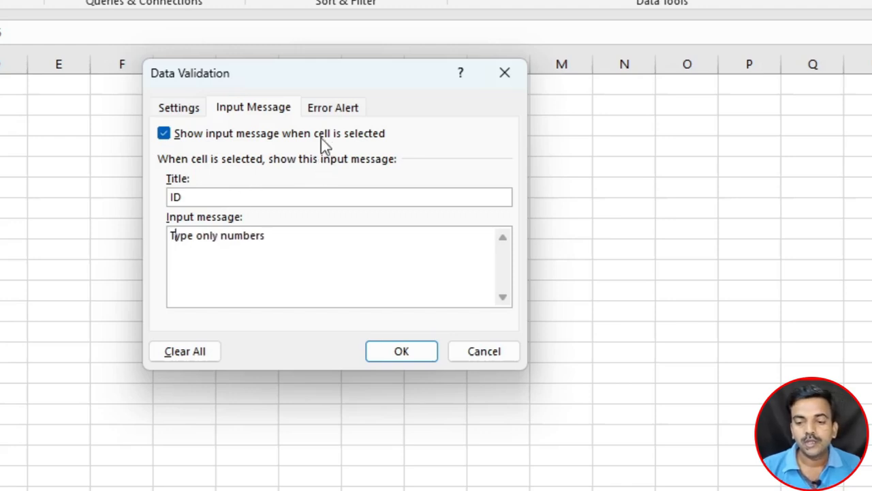
# Step: Set up the Stop-style error alert for the number cells with the title "Number Error" and the message "Type only 5 digit value"
pyautogui.click(327, 107)
pyautogui.click(354, 196)
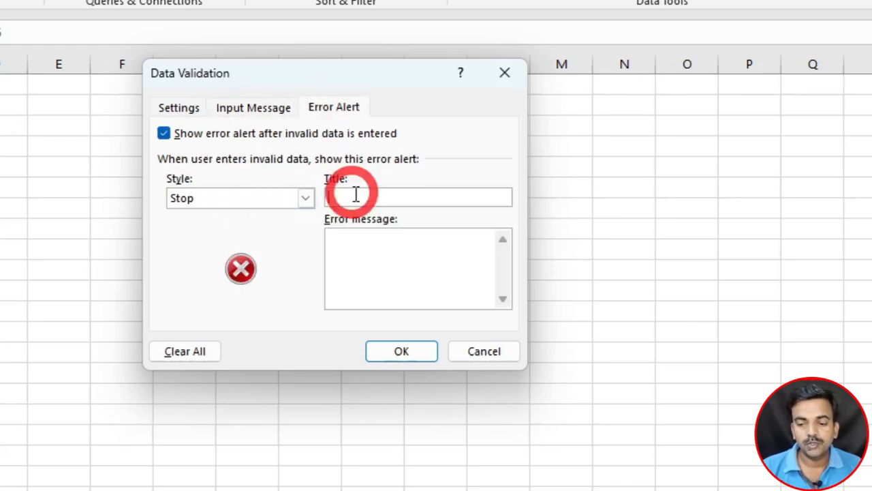
pyautogui.write('N')
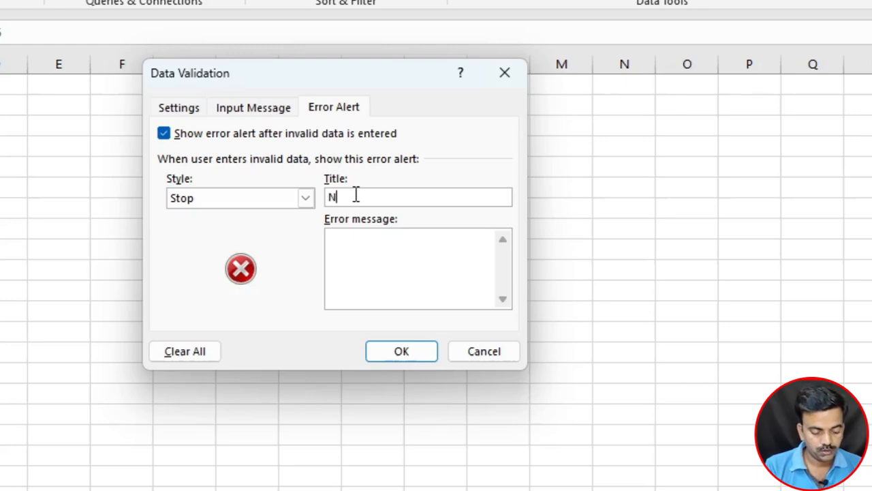
pyautogui.write('umber Error')
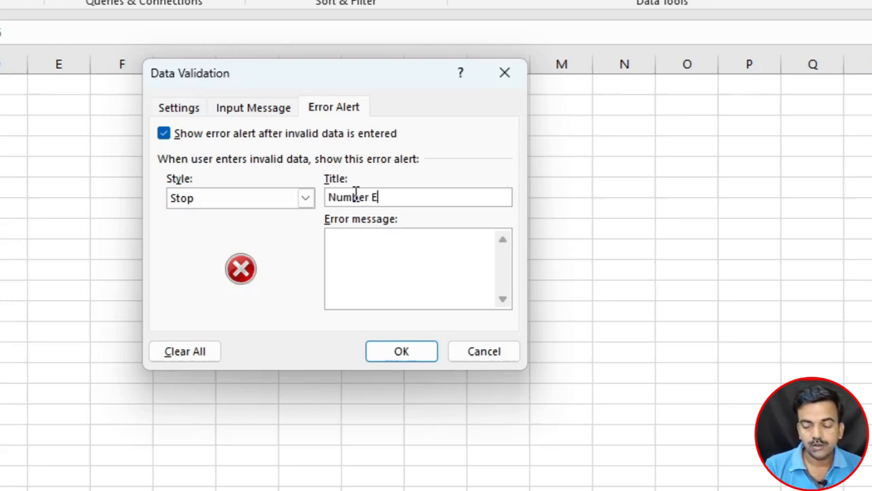
pyautogui.press('Tab')
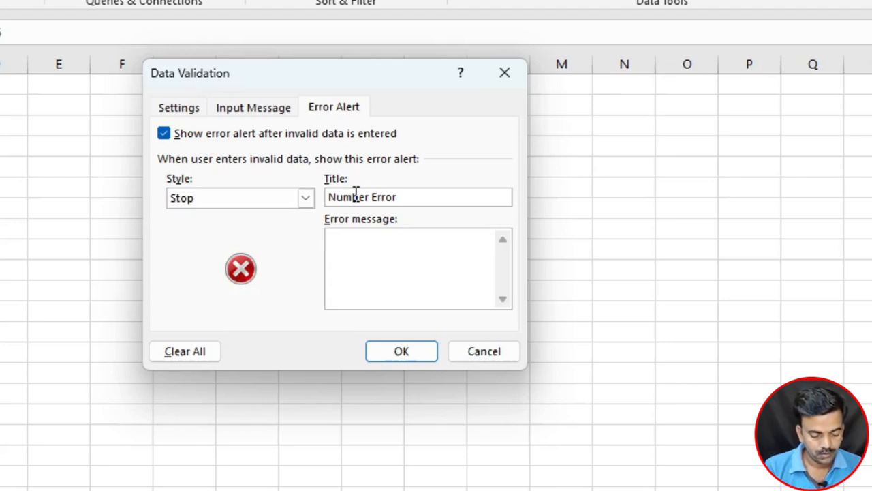
pyautogui.write('Typ')
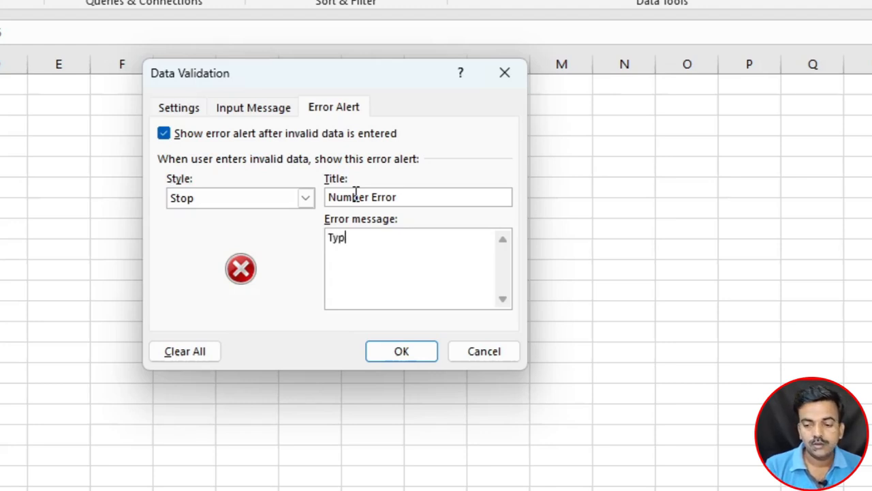
pyautogui.write('e only ')
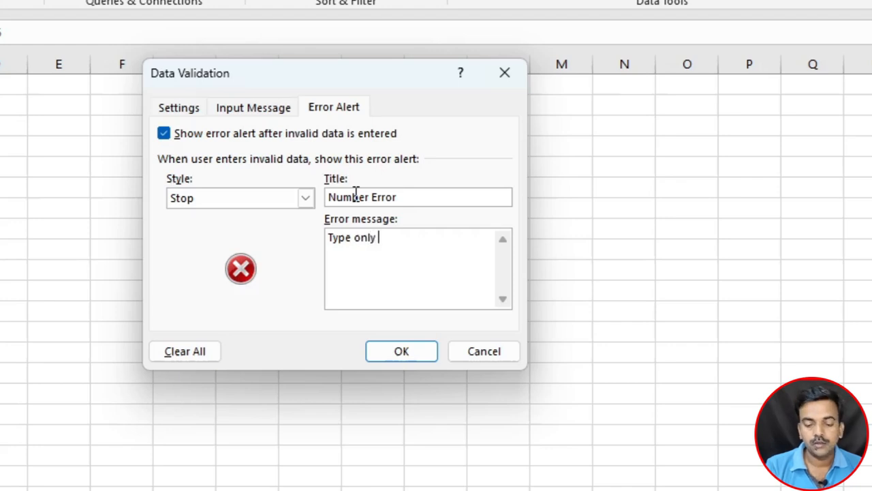
pyautogui.write('5 digit val')
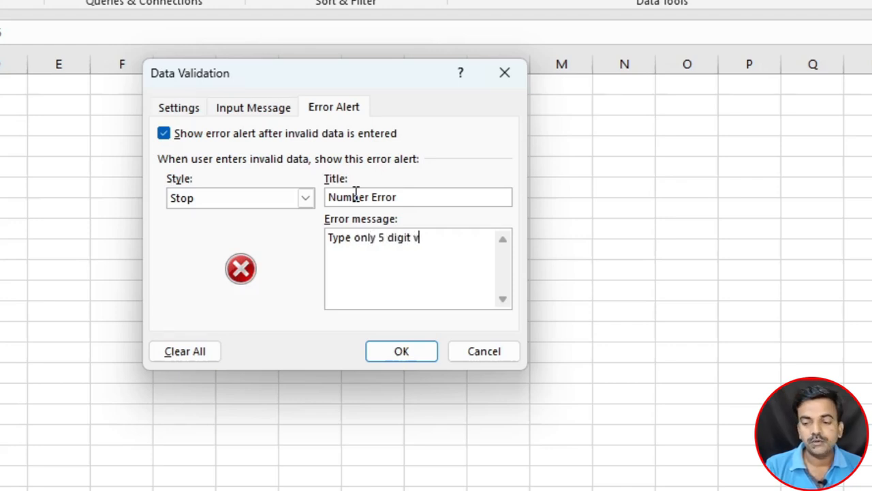
pyautogui.write('ue')
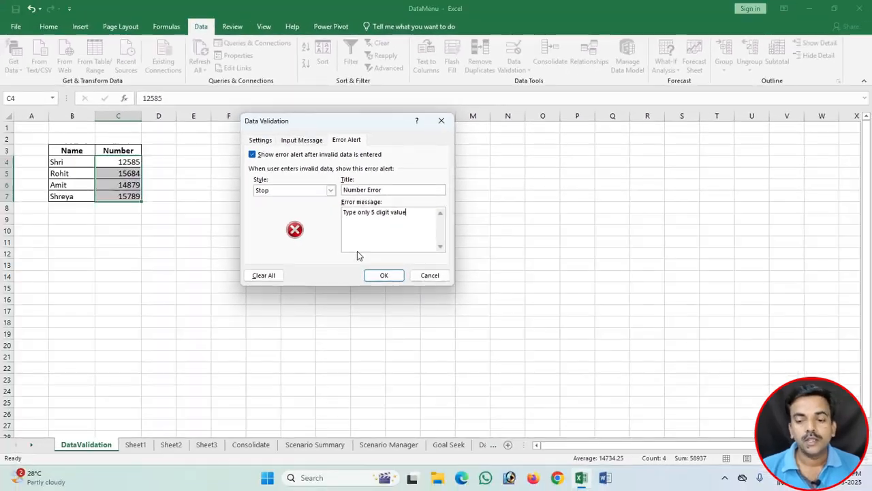
# Step: Apply the validation rule to the number cells and test it by trying to enter the four-digit value 1234 in C4
pyautogui.click(384, 276)
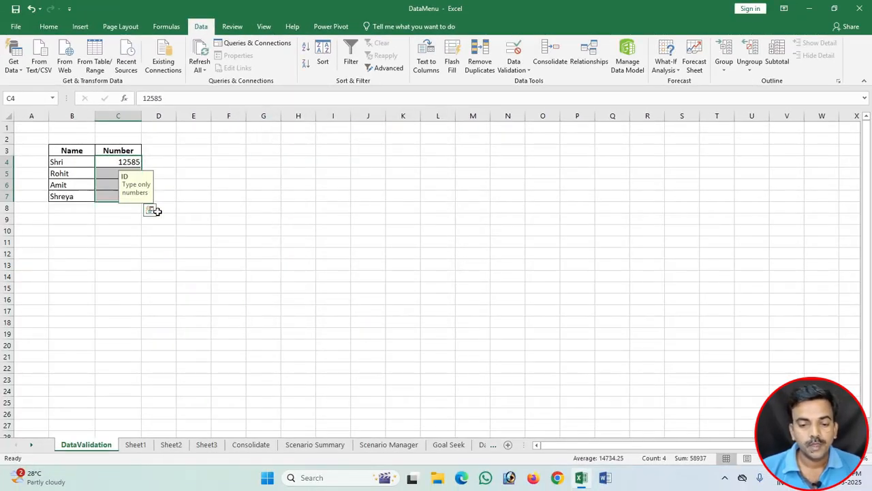
pyautogui.click(115, 160)
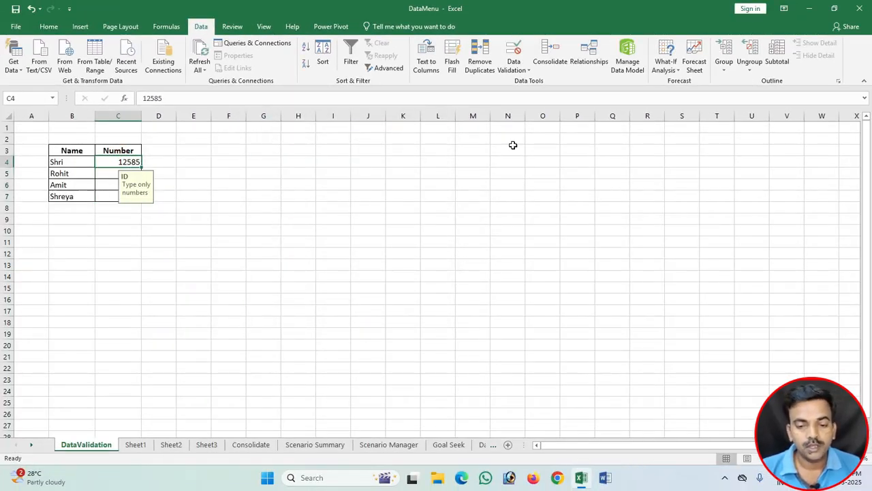
pyautogui.write('1234')
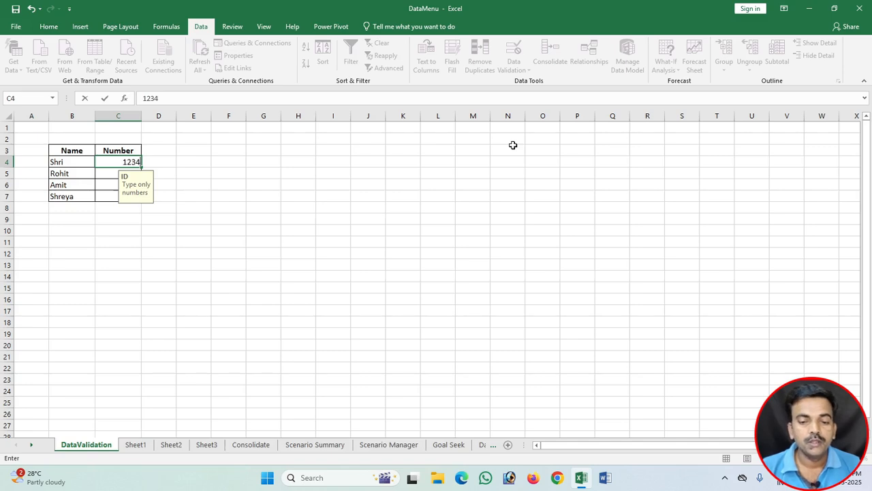
pyautogui.press('Return')
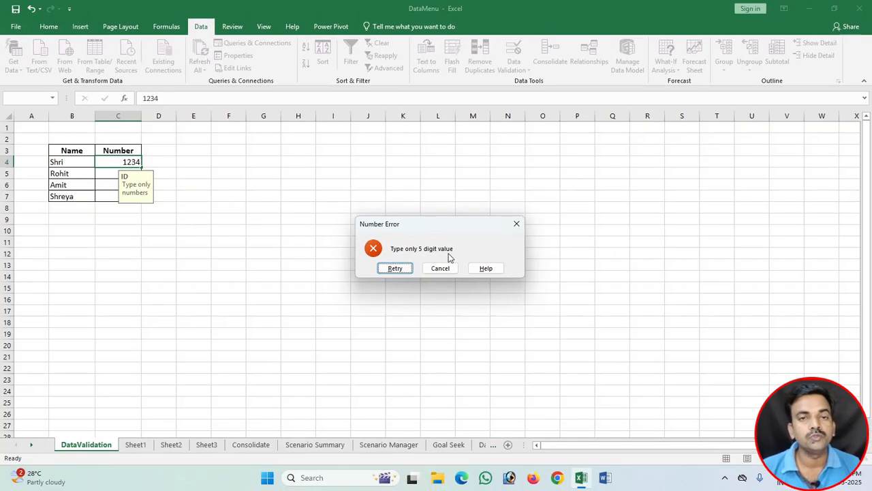
pyautogui.click(440, 268)
# Step: Try to enter the six-digit value 123456 in C4 to test the rule, and cancel the entry
pyautogui.write('123456')
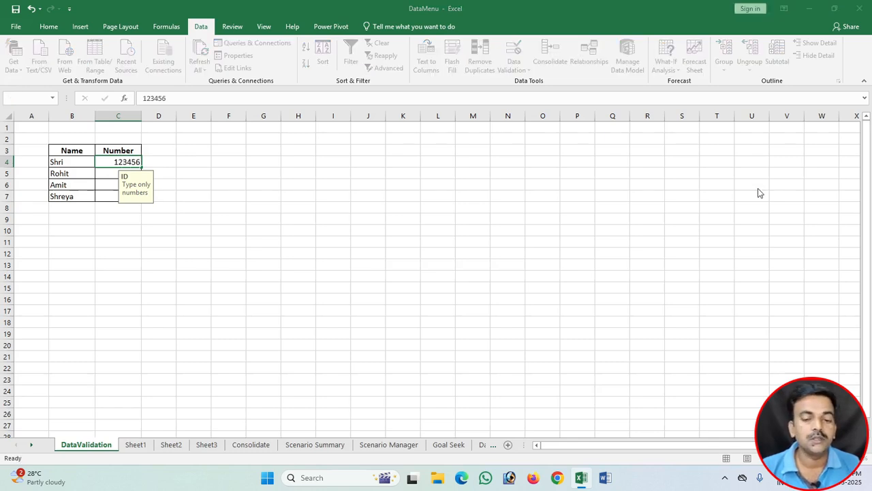
pyautogui.press('Return')
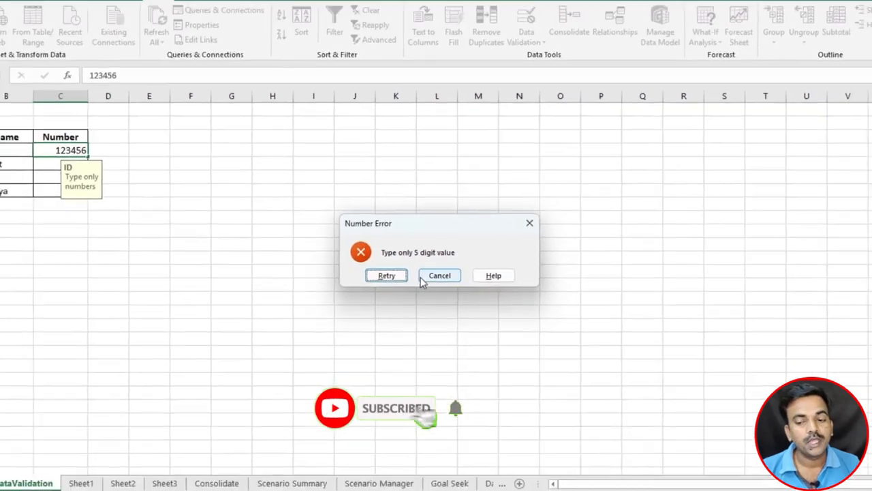
pyautogui.click(424, 278)
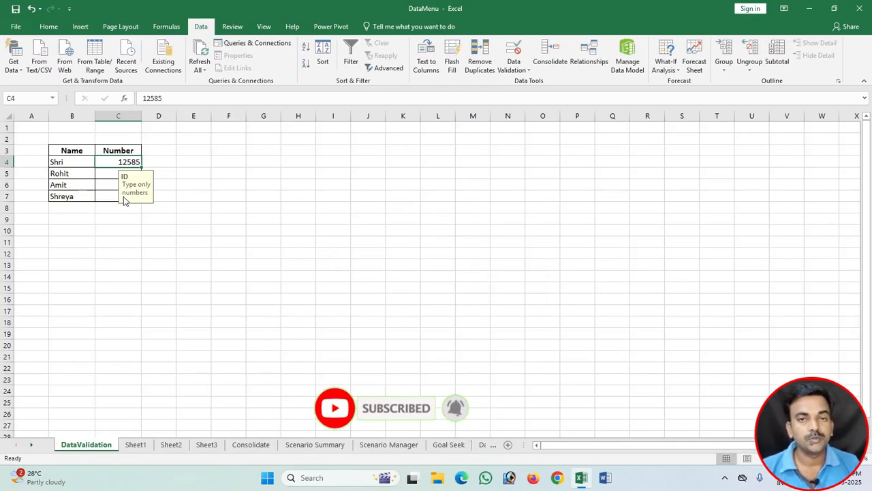